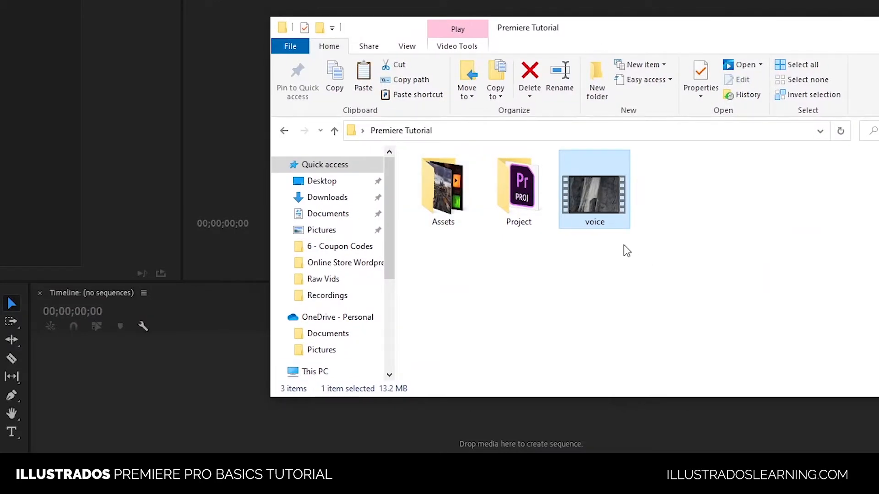
Create a sequence from the voice video in the Premiere Tutorial folder and play its first seconds
{"action": "left_click_drag", "start_coordinate": [600, 187], "coordinate": [216, 430]}
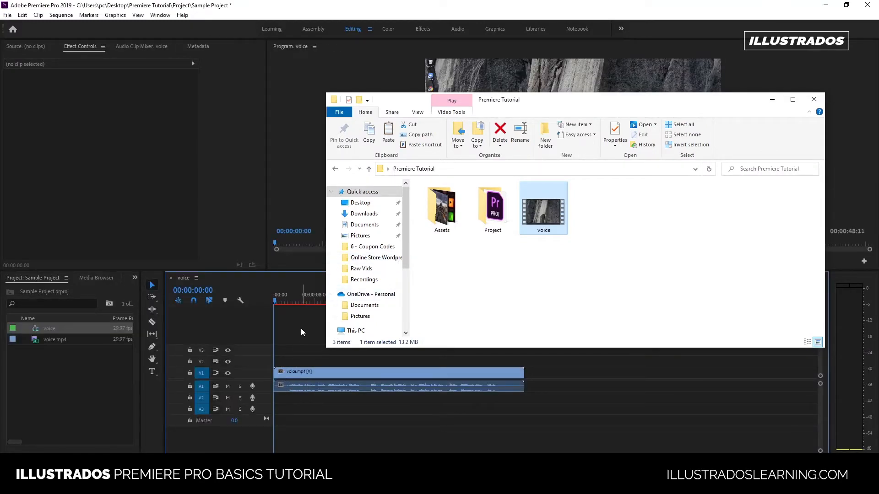
{"action": "left_click", "coordinate": [292, 307]}
{"action": "key", "text": "space"}
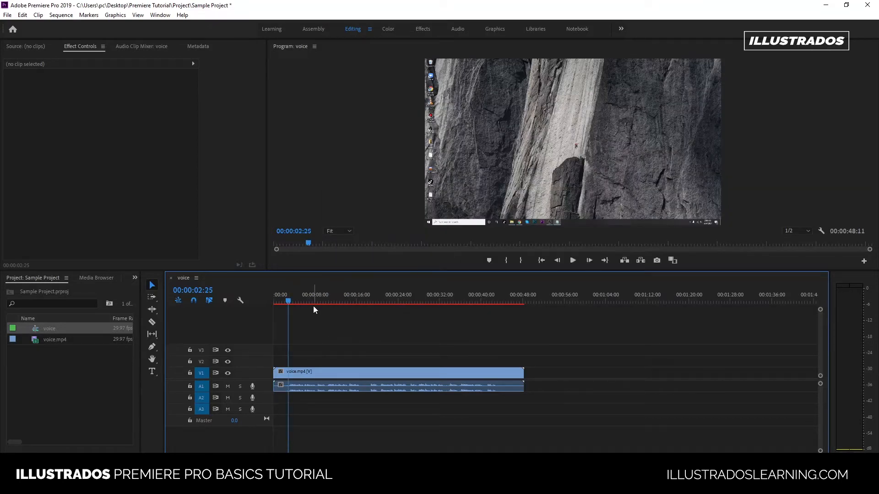
Add the text "THIS IS A SAMPLE TEXT" over the video at 00:00:40:04
{"action": "left_click", "coordinate": [423, 297]}
{"action": "left_click", "coordinate": [483, 295]}
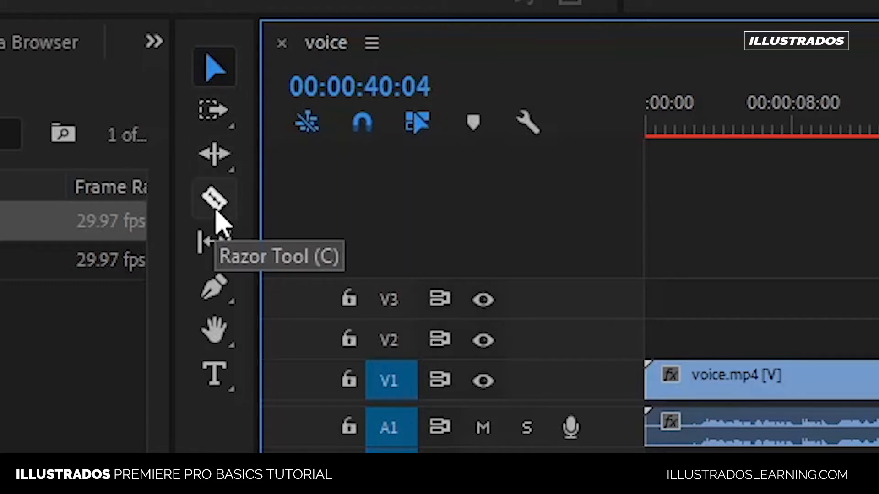
{"action": "left_click", "coordinate": [215, 378]}
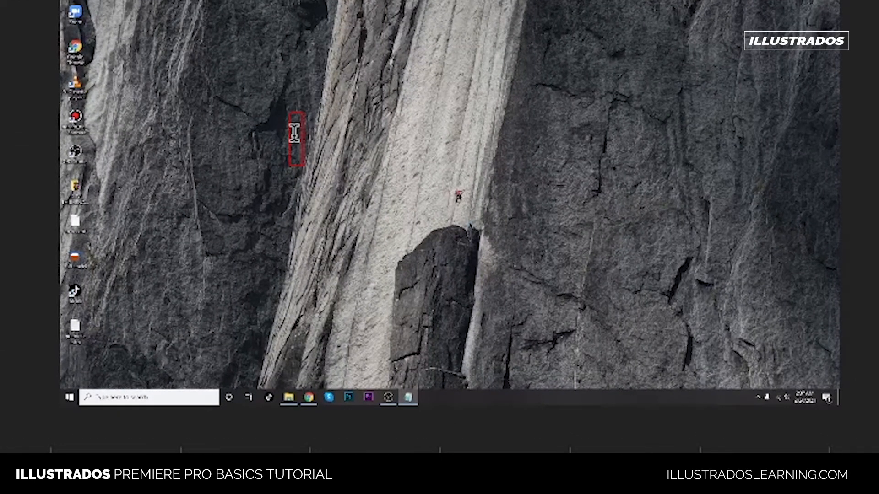
{"action": "key", "text": "BackSpace"}
{"action": "key", "text": "BackSpace"}
{"action": "key", "text": "BackSpace"}
{"action": "key", "text": "BackSpace"}
{"action": "key", "text": "BackSpace"}
{"action": "key", "text": "BackSpace"}
{"action": "key", "text": "BackSpace"}
{"action": "key", "text": "BackSpace"}
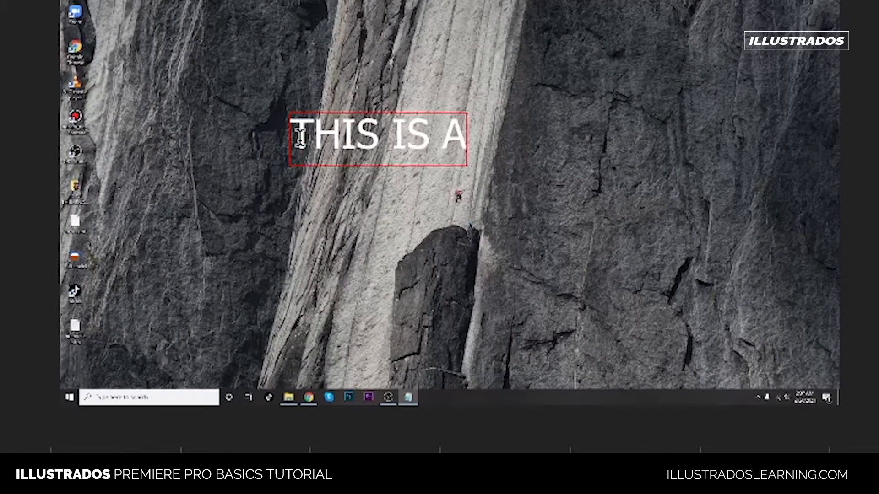
{"action": "type", "text": "IS A SAMPLE"}
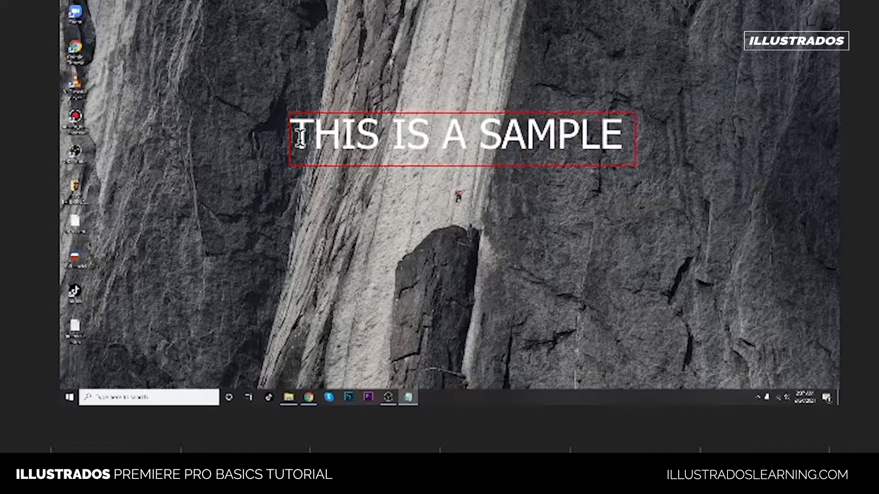
{"action": "type", "text": " TEXT"}
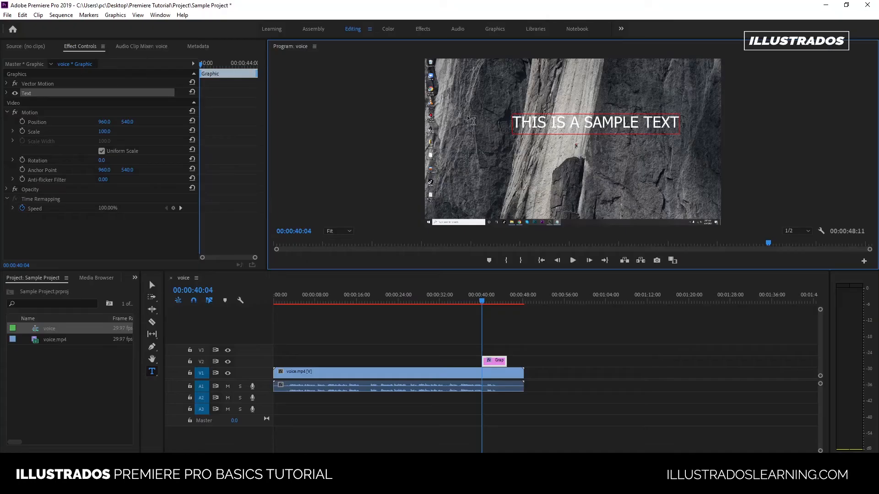
Reposition the sample text slightly lower and further left, near the centre of the video frame
{"action": "left_click", "coordinate": [549, 158]}
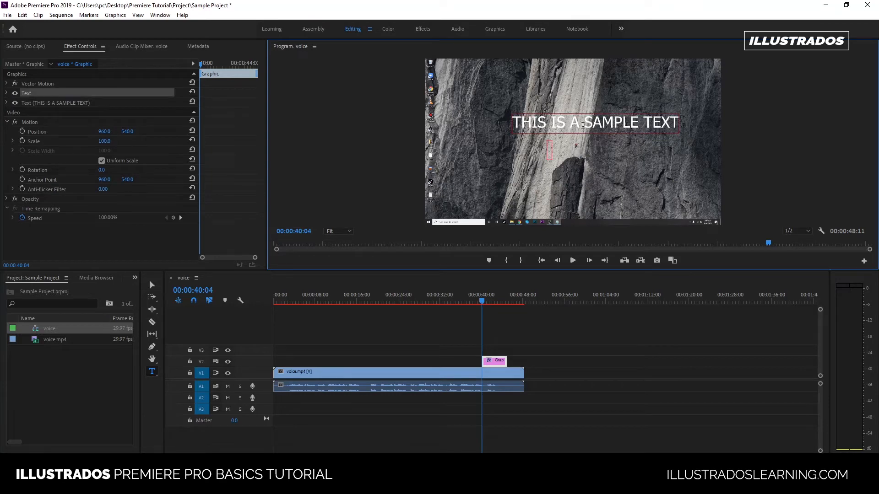
{"action": "left_click", "coordinate": [585, 124]}
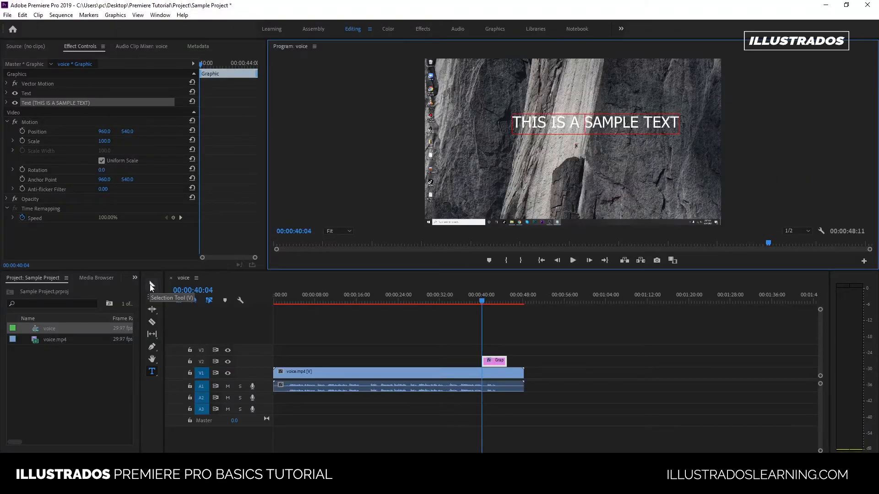
{"action": "left_click", "coordinate": [151, 286]}
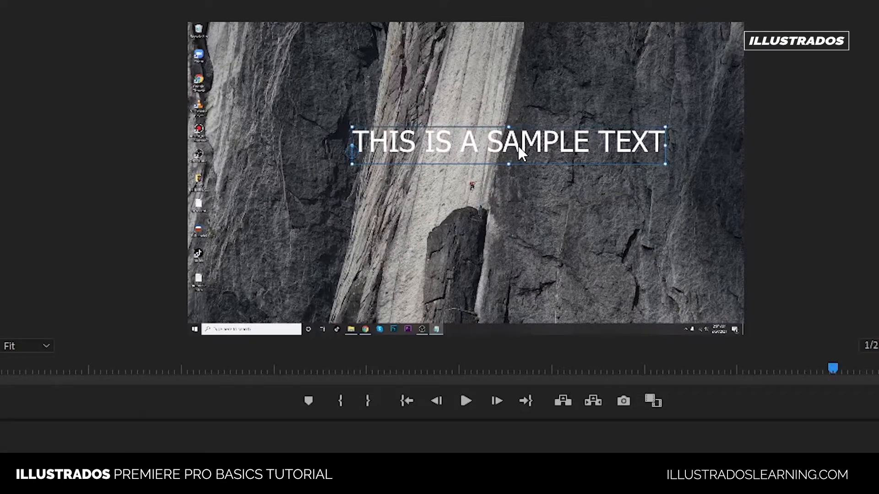
{"action": "left_click_drag", "start_coordinate": [518, 146], "coordinate": [481, 167]}
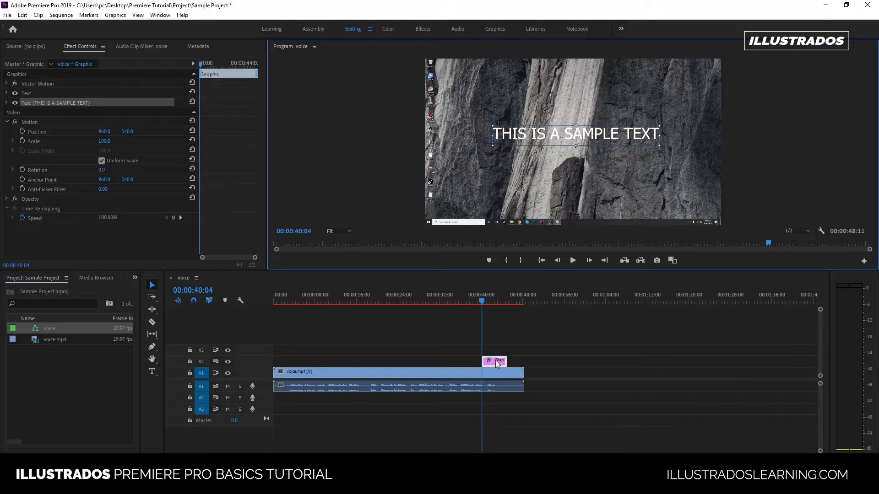
Move the text graphic clip on V2 to the start of the sequence and mute audio track A1
{"action": "left_click_drag", "start_coordinate": [498, 363], "coordinate": [283, 366]}
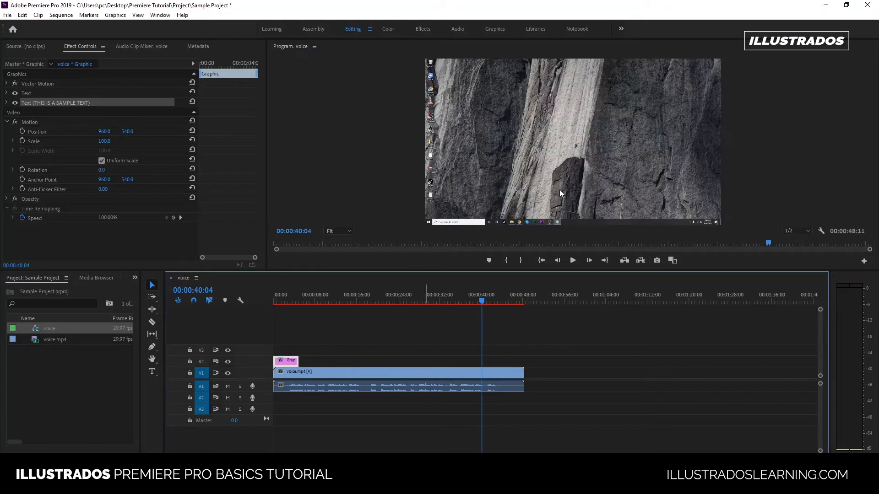
{"action": "left_click", "coordinate": [285, 302]}
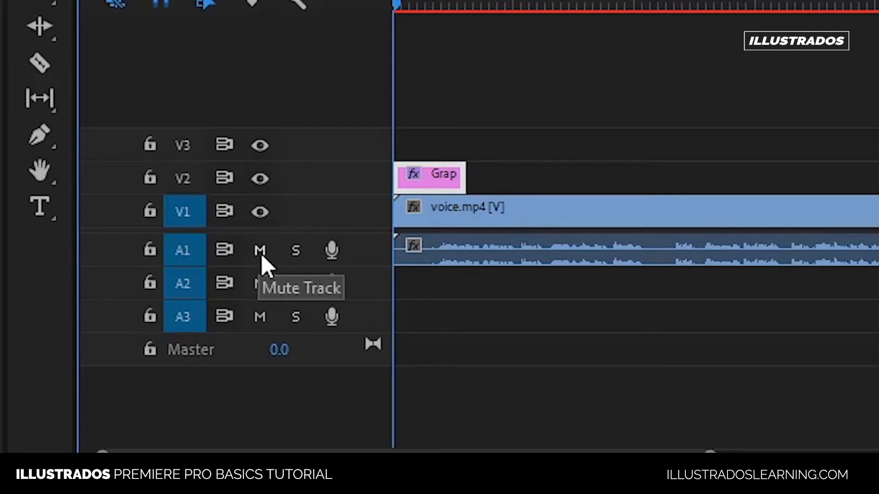
{"action": "left_click", "coordinate": [259, 252]}
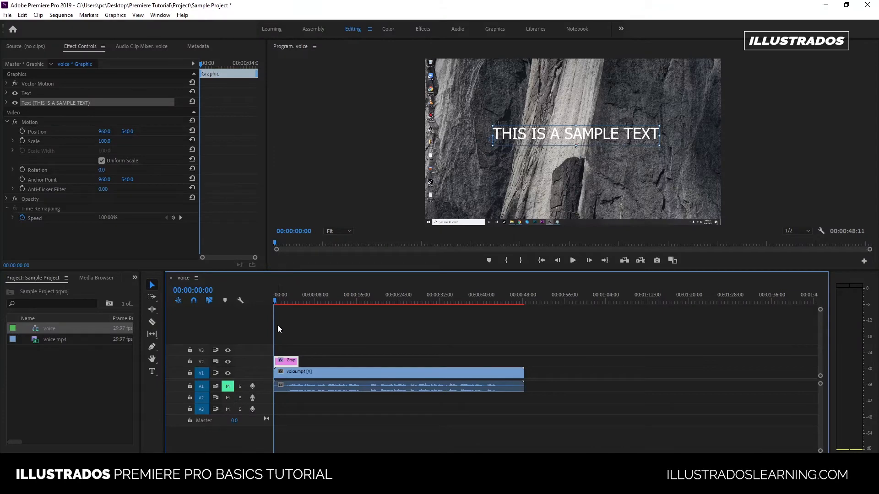
{"action": "left_click", "coordinate": [298, 389]}
{"action": "left_click", "coordinate": [318, 363]}
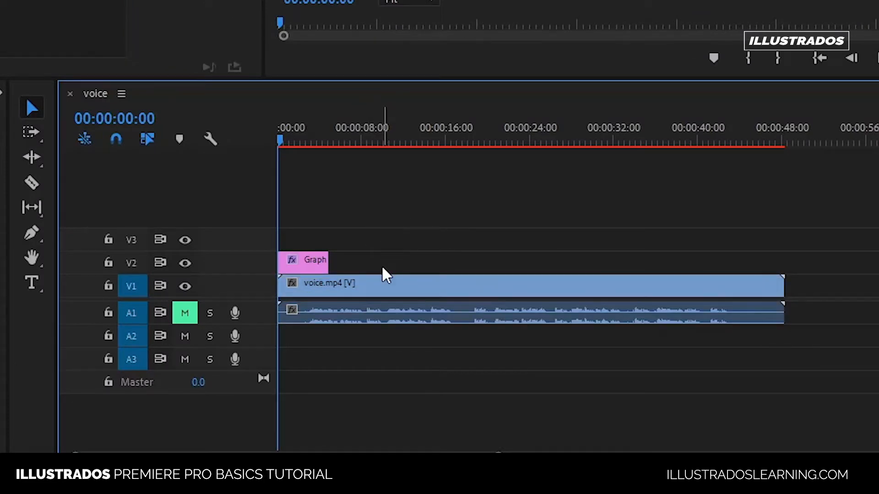
Shift the text graphic clip to start at about 5 seconds and view the frame at 00:00:08:09
{"action": "left_click_drag", "start_coordinate": [308, 264], "coordinate": [365, 270]}
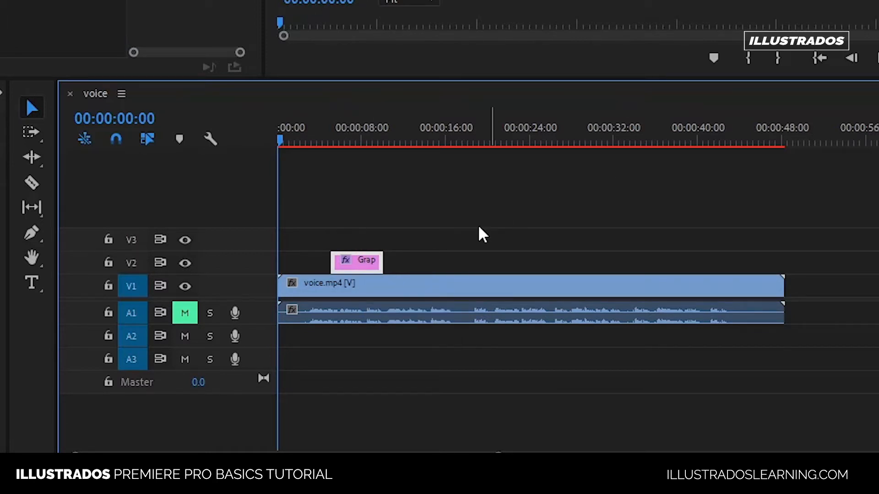
{"action": "left_click", "coordinate": [365, 133]}
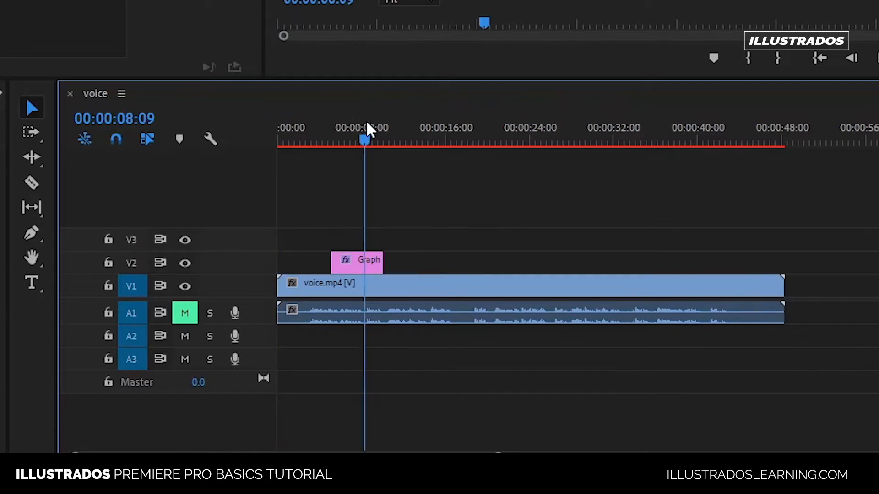
{"action": "left_click", "coordinate": [554, 133]}
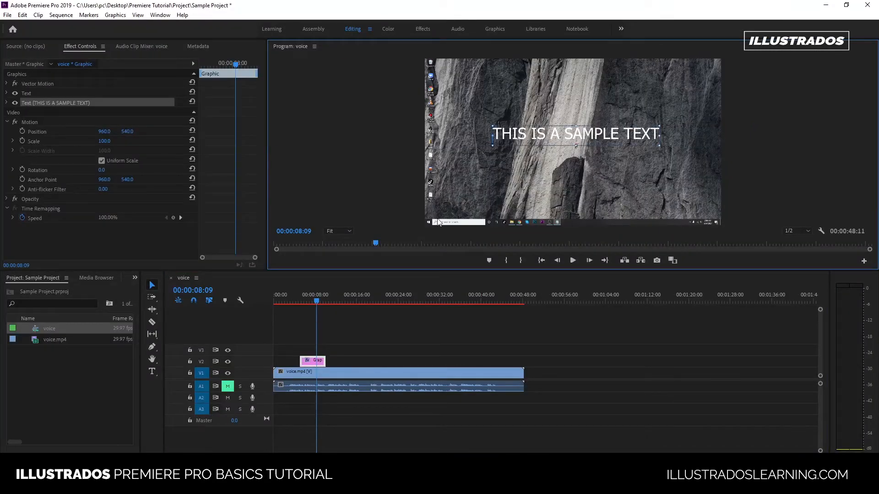
{"action": "left_click", "coordinate": [324, 373]}
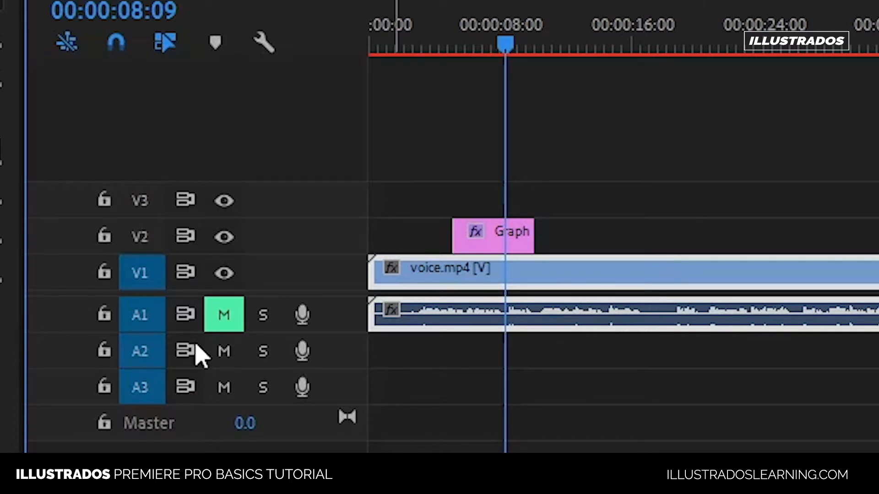
Apply the default transition to the beginning of the text graphic clip on V2
{"action": "left_click", "coordinate": [309, 360]}
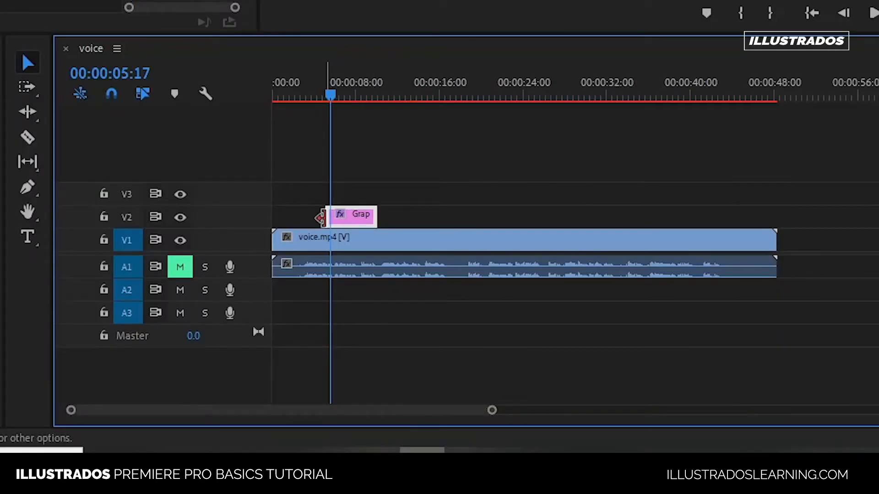
{"action": "right_click", "coordinate": [326, 226]}
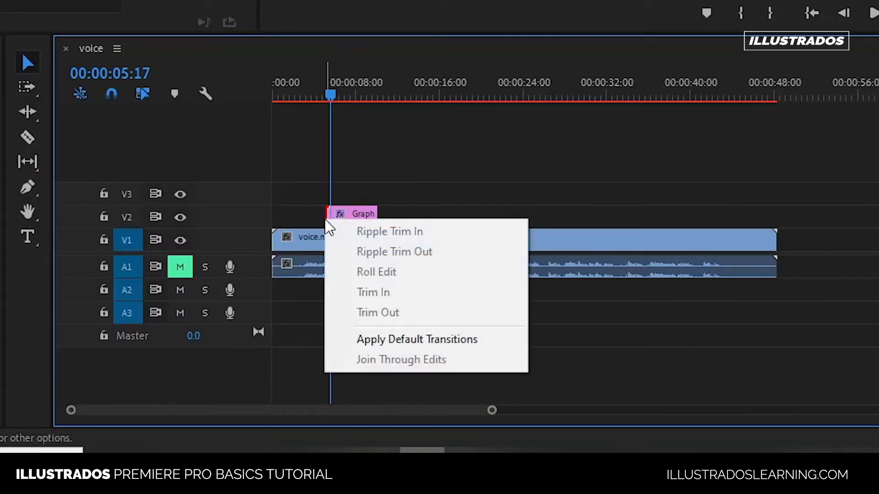
{"action": "left_click", "coordinate": [323, 98]}
{"action": "left_click_drag", "start_coordinate": [324, 98], "coordinate": [320, 98]}
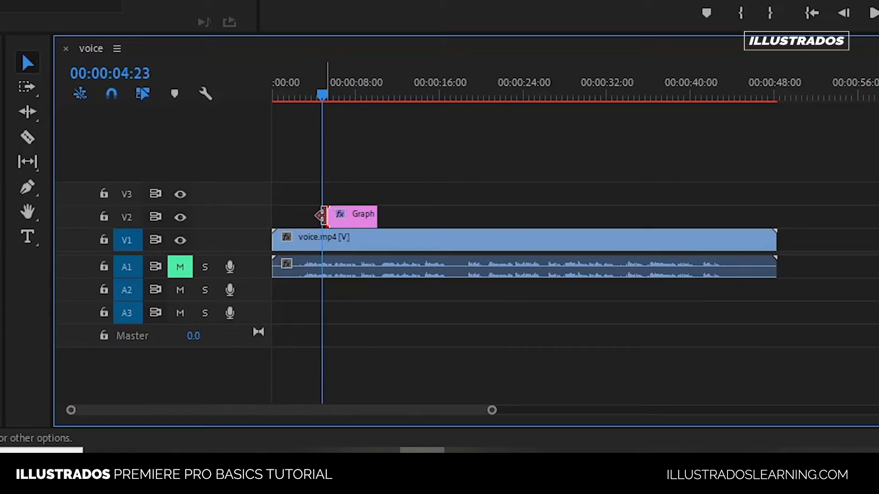
{"action": "right_click", "coordinate": [323, 215]}
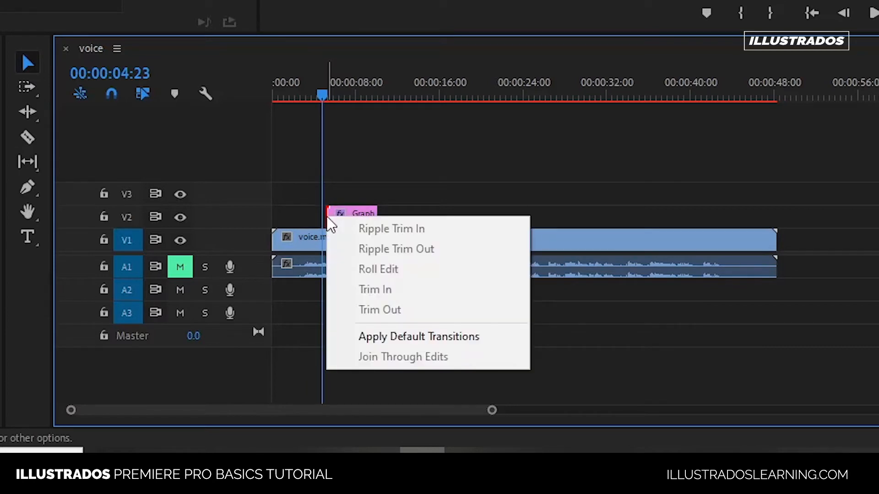
{"action": "left_click", "coordinate": [439, 342]}
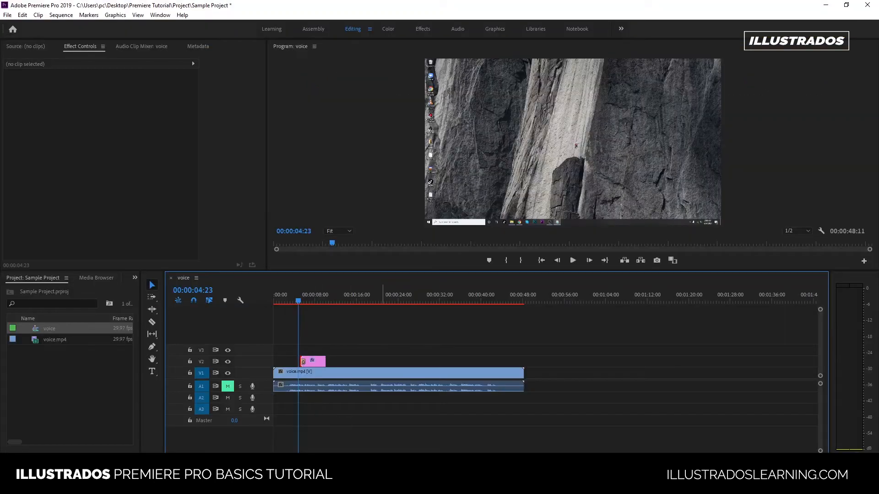
Scrub across the text graphic clip at different timeline zoom levels to examine how its cross dissolve fades the text in
{"action": "left_click_drag", "start_coordinate": [504, 435], "coordinate": [345, 439]}
{"action": "left_click_drag", "start_coordinate": [239, 435], "coordinate": [503, 441]}
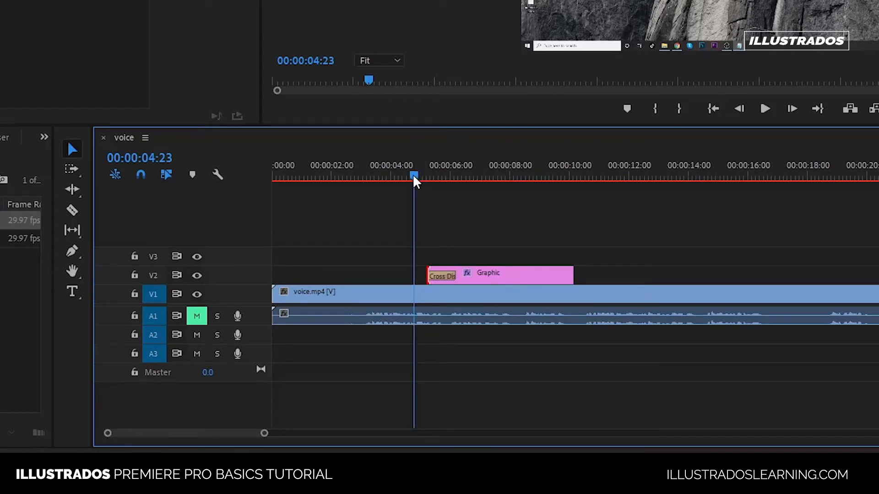
{"action": "left_click_drag", "start_coordinate": [413, 175], "coordinate": [468, 177]}
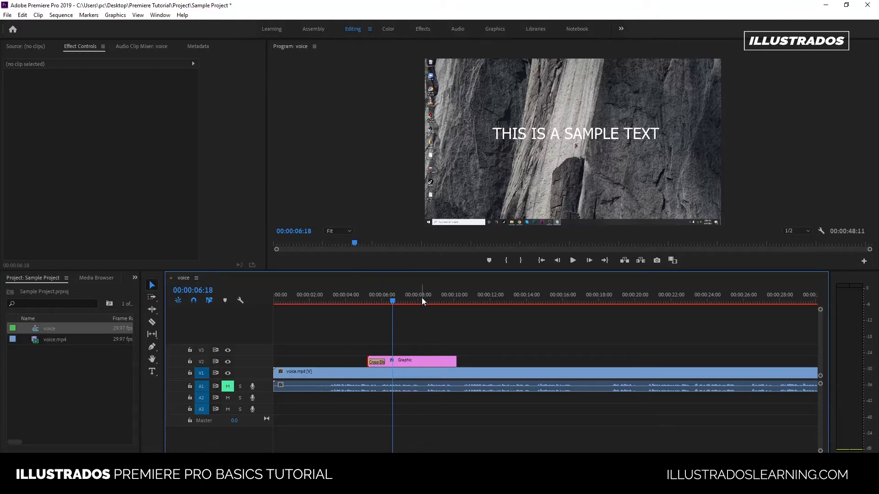
{"action": "left_click_drag", "start_coordinate": [421, 300], "coordinate": [392, 300]}
{"action": "left_click", "coordinate": [422, 302]}
{"action": "key", "text": "="}
{"action": "key", "text": "="}
{"action": "key", "text": "="}
{"action": "key", "text": "="}
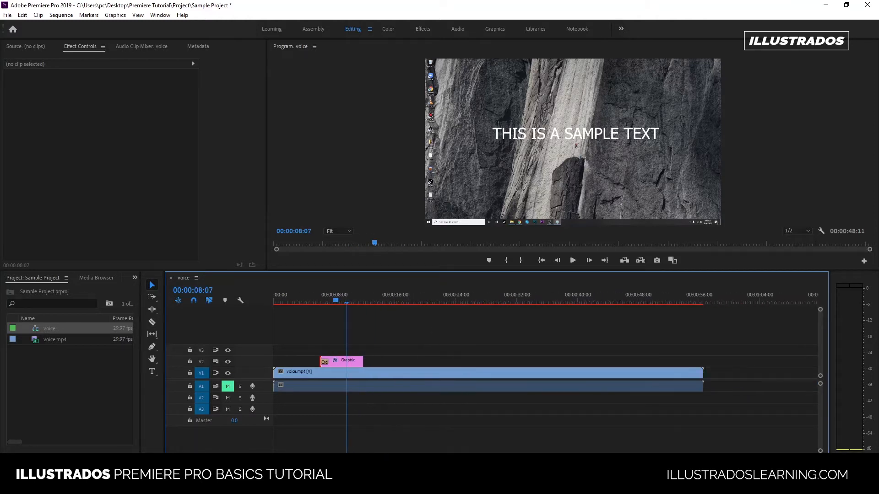
{"action": "key", "text": "minus"}
{"action": "key", "text": "minus"}
{"action": "key", "text": "minus"}
{"action": "key", "text": "minus"}
{"action": "key", "text": "minus"}
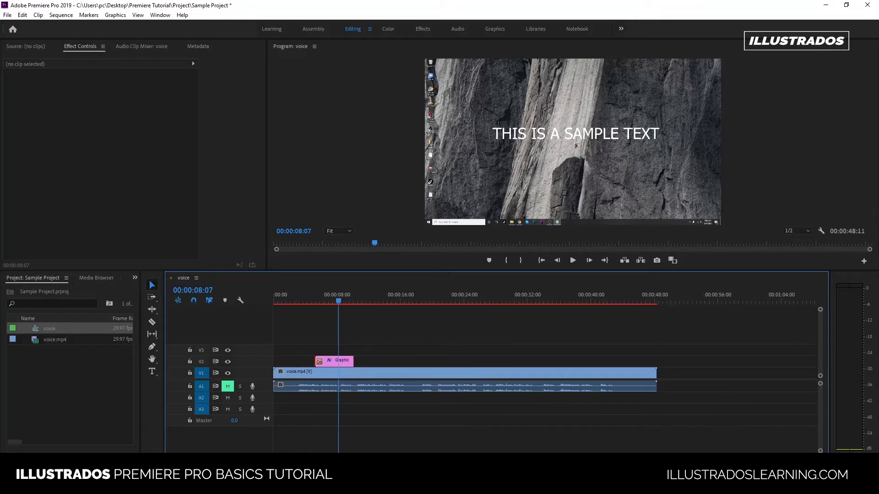
Increase the height of video tracks V2 and V1 so their clips show thumbnails
{"action": "left_click", "coordinate": [328, 361]}
{"action": "left_click", "coordinate": [327, 301]}
{"action": "left_click", "coordinate": [335, 369]}
{"action": "left_click", "coordinate": [335, 365]}
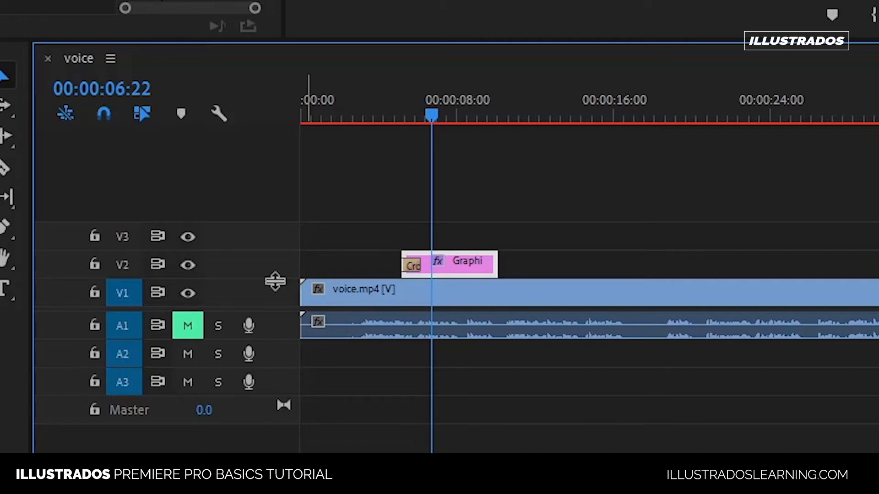
{"action": "left_click_drag", "start_coordinate": [275, 281], "coordinate": [274, 235]}
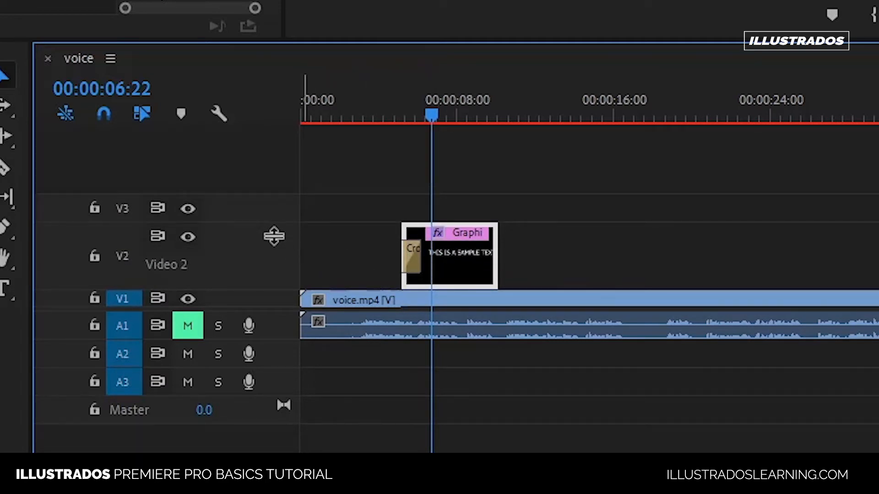
{"action": "left_click_drag", "start_coordinate": [256, 290], "coordinate": [265, 263]}
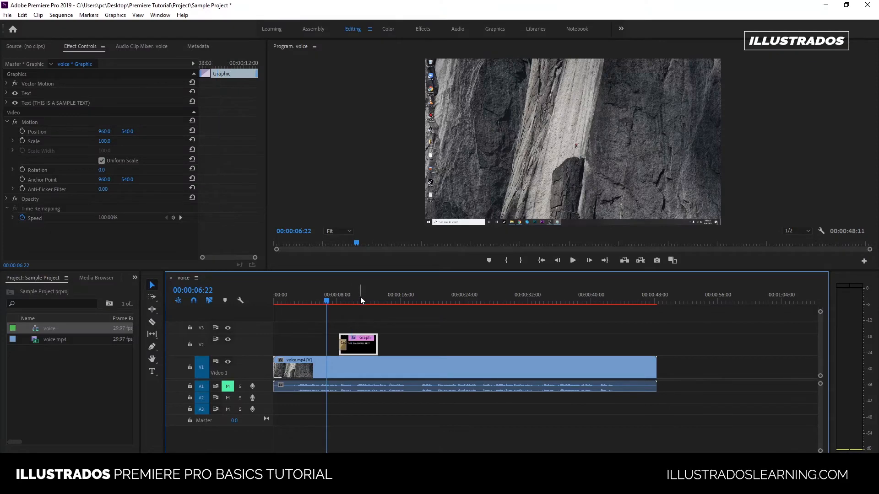
Preview the text graphic at the start of the sequence by playing and scrubbing past it to 00:00:10:12
{"action": "left_click", "coordinate": [361, 297]}
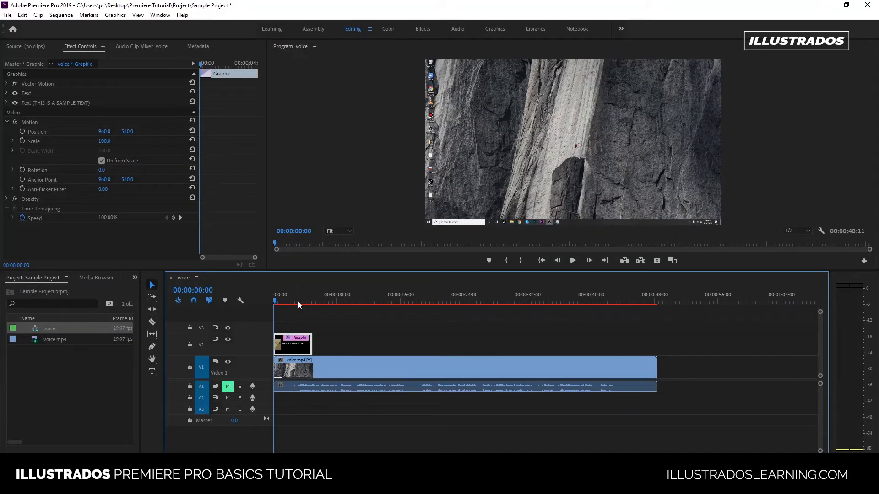
{"action": "mouse_move", "coordinate": [298, 302]}
{"action": "left_mouse_down"}
{"action": "mouse_move", "coordinate": [268, 302]}
{"action": "mouse_move", "coordinate": [309, 303]}
{"action": "left_mouse_up"}
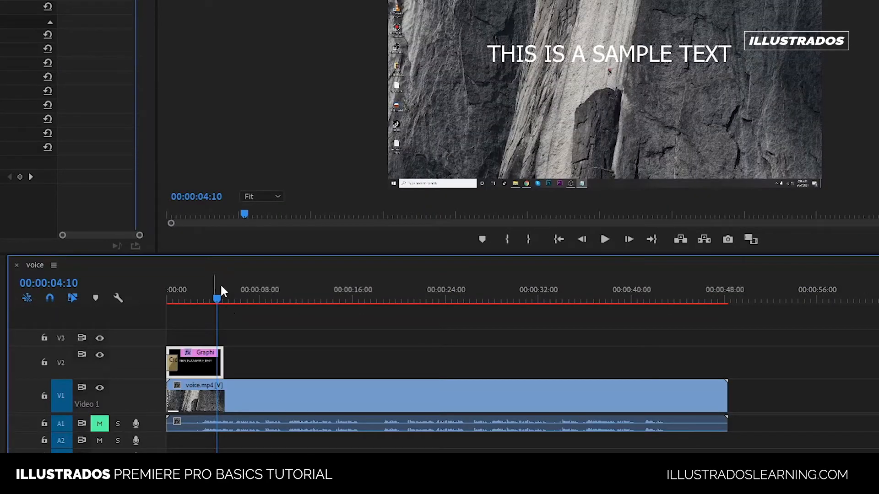
{"action": "key", "text": "space"}
{"action": "left_click_drag", "start_coordinate": [246, 290], "coordinate": [204, 303]}
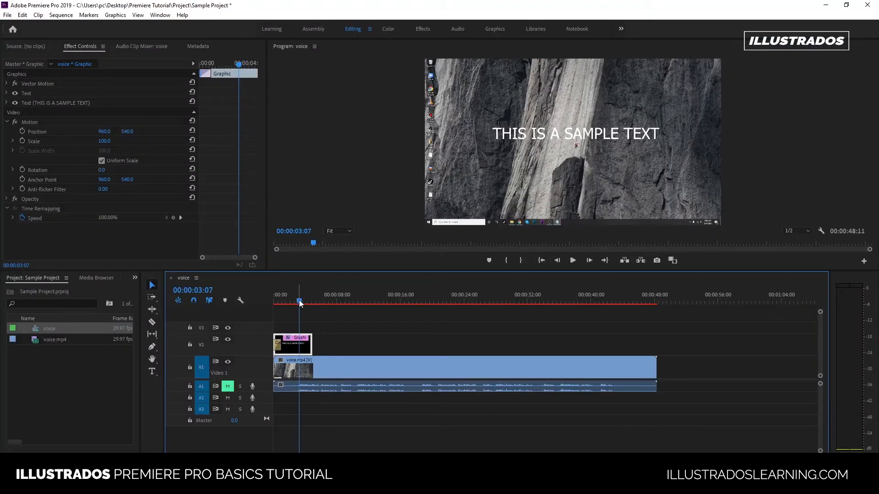
{"action": "left_click_drag", "start_coordinate": [299, 304], "coordinate": [353, 303]}
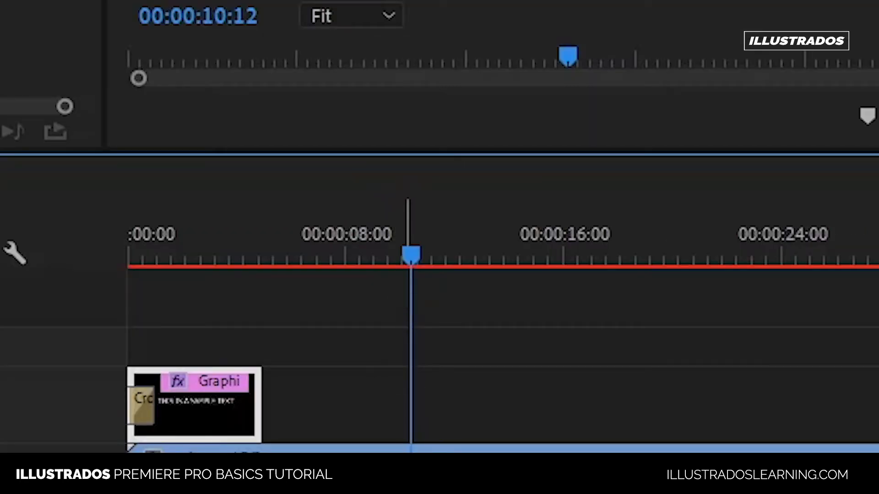
Scrub back and forth across the end of the text graphic clip and play its start to examine how long the text stays on screen
{"action": "mouse_move", "coordinate": [408, 256]}
{"action": "left_mouse_down"}
{"action": "mouse_move", "coordinate": [583, 257]}
{"action": "mouse_move", "coordinate": [396, 256]}
{"action": "left_mouse_up"}
{"action": "left_click", "coordinate": [240, 251]}
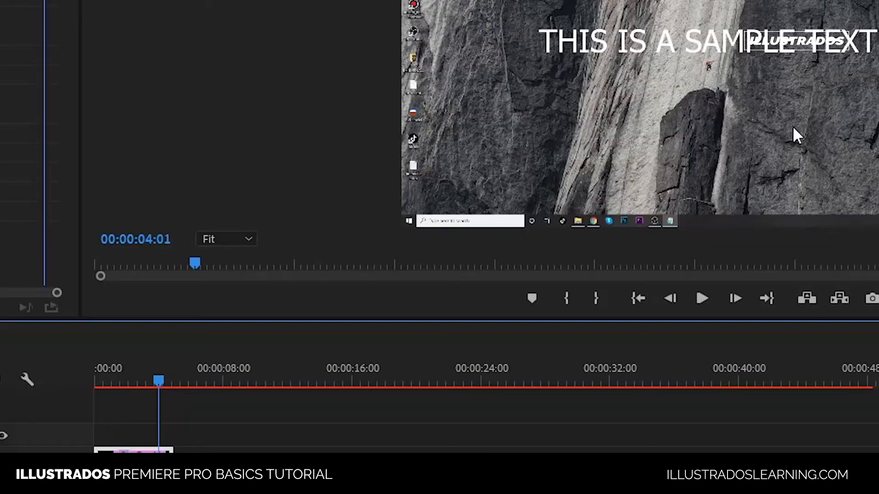
{"action": "left_click_drag", "start_coordinate": [164, 382], "coordinate": [211, 377]}
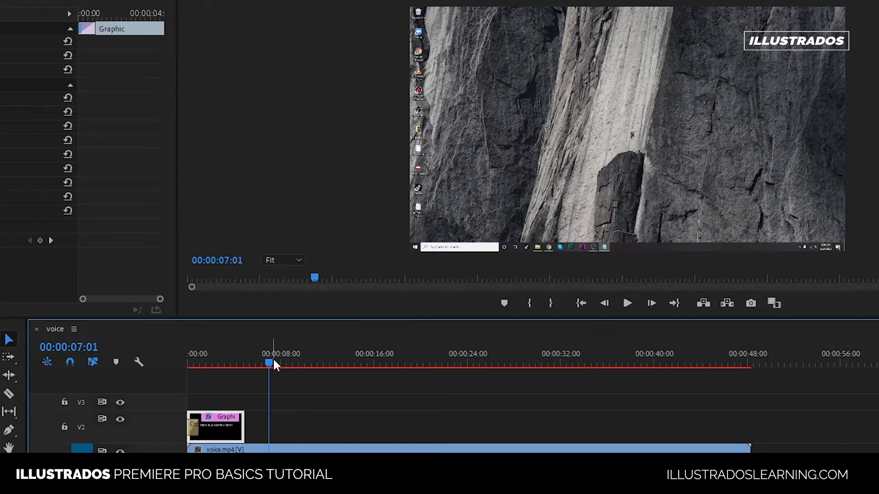
{"action": "left_click_drag", "start_coordinate": [269, 363], "coordinate": [224, 365]}
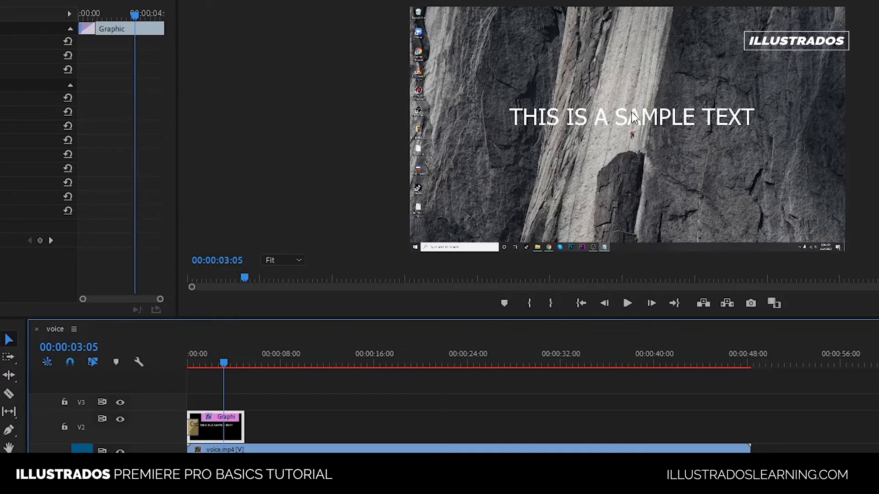
{"action": "left_click_drag", "start_coordinate": [226, 363], "coordinate": [224, 364]}
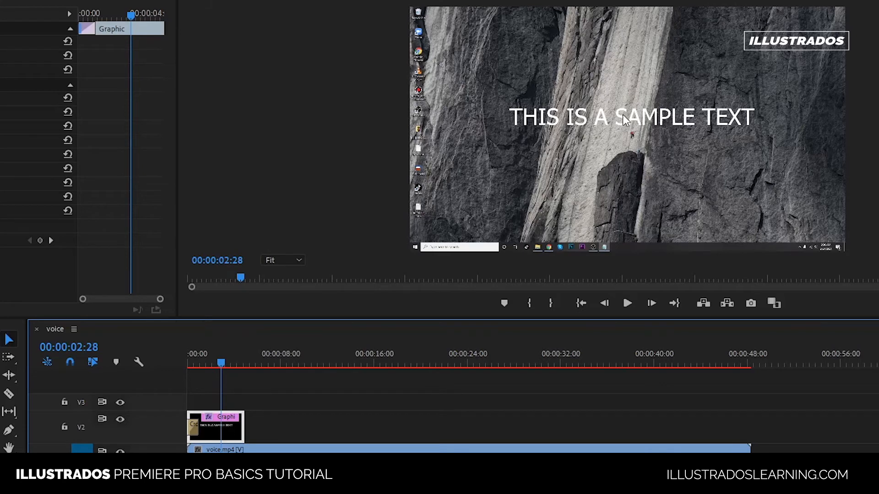
{"action": "left_click", "coordinate": [185, 363]}
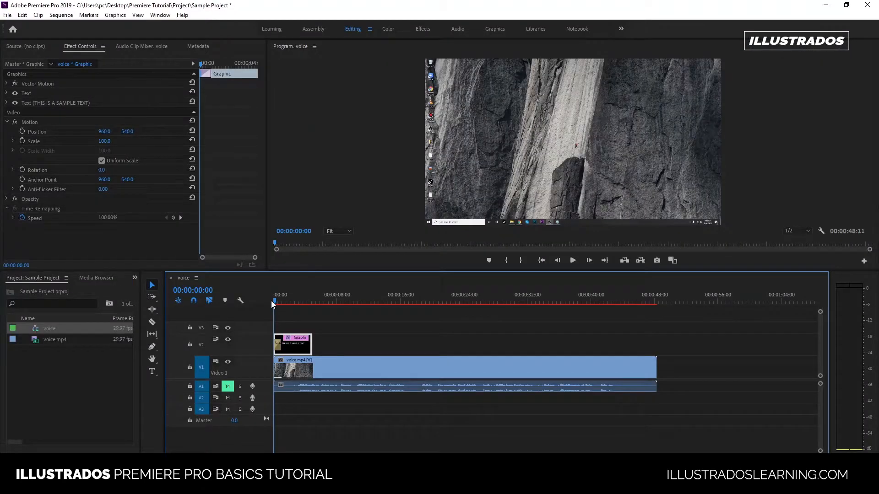
{"action": "key", "text": "space"}
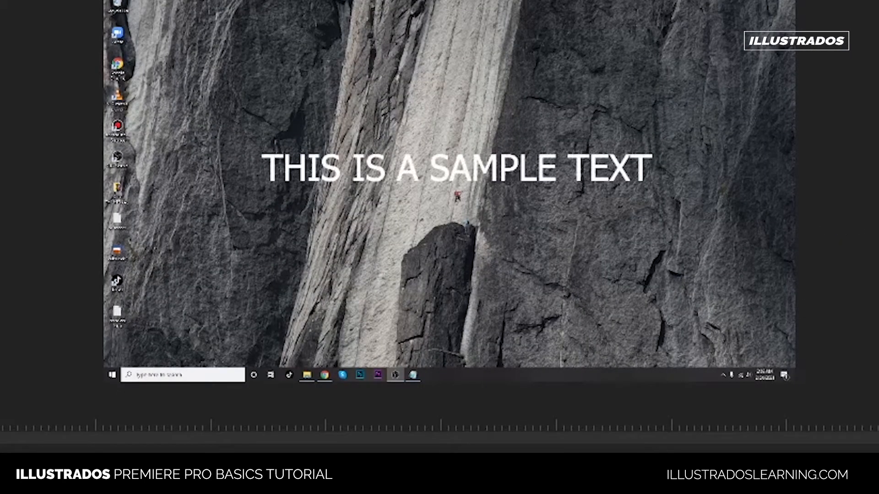
{"action": "key", "text": "space"}
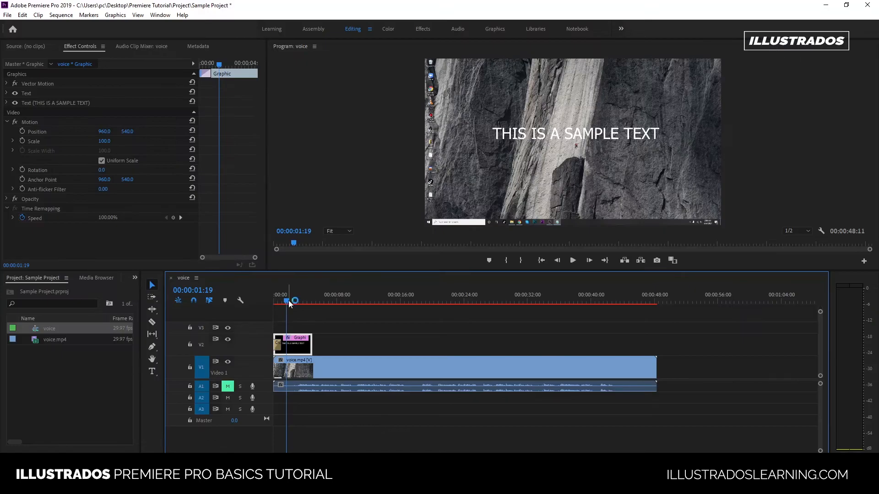
{"action": "mouse_move", "coordinate": [288, 300]}
{"action": "left_mouse_down"}
{"action": "mouse_move", "coordinate": [266, 299]}
{"action": "mouse_move", "coordinate": [296, 302]}
{"action": "left_mouse_up"}
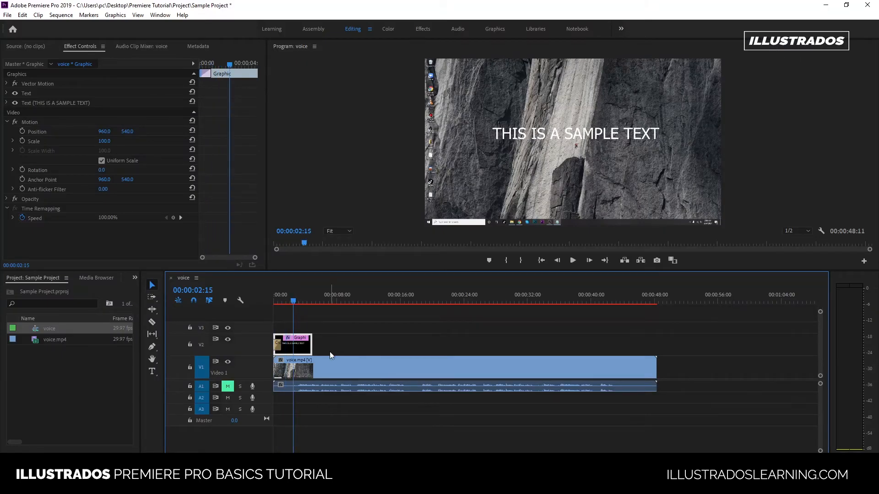
Extend the end of the text graphic clip on V2 to about 17 seconds and play the sequence from the start
{"action": "left_click_drag", "start_coordinate": [310, 342], "coordinate": [371, 344]}
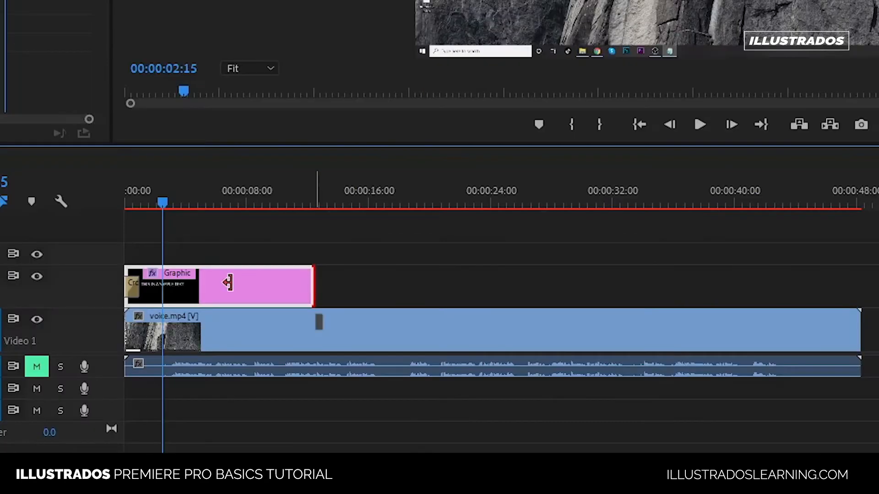
{"action": "left_click_drag", "start_coordinate": [372, 344], "coordinate": [406, 346]}
{"action": "left_click_drag", "start_coordinate": [380, 292], "coordinate": [381, 292]}
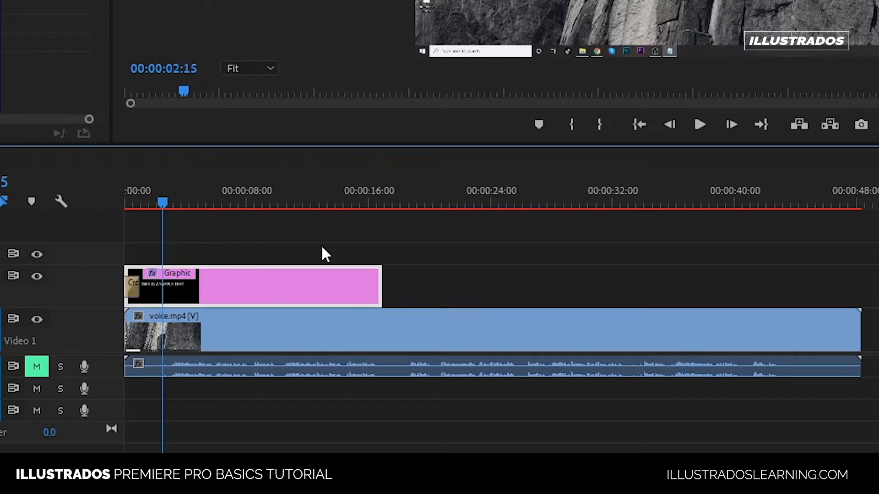
{"action": "left_click_drag", "start_coordinate": [216, 190], "coordinate": [107, 192]}
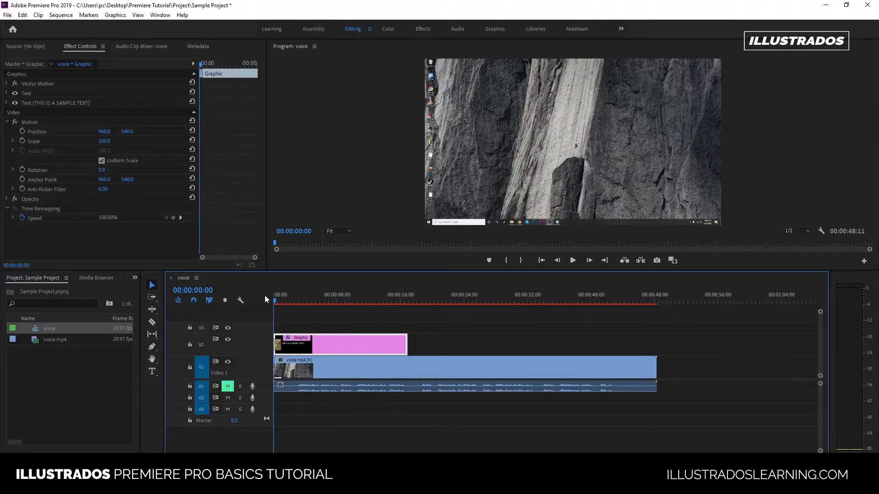
{"action": "key", "text": "space"}
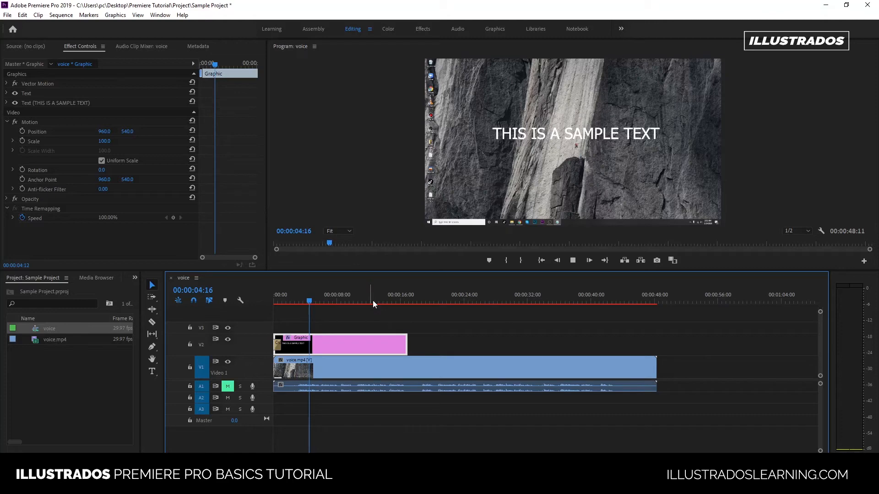
{"action": "key", "text": "space"}
Shorten the text graphic clip on V2 to about 5 seconds and play the sequence from the start
{"action": "left_click_drag", "start_coordinate": [406, 344], "coordinate": [317, 344]}
{"action": "left_click_drag", "start_coordinate": [330, 301], "coordinate": [266, 302]}
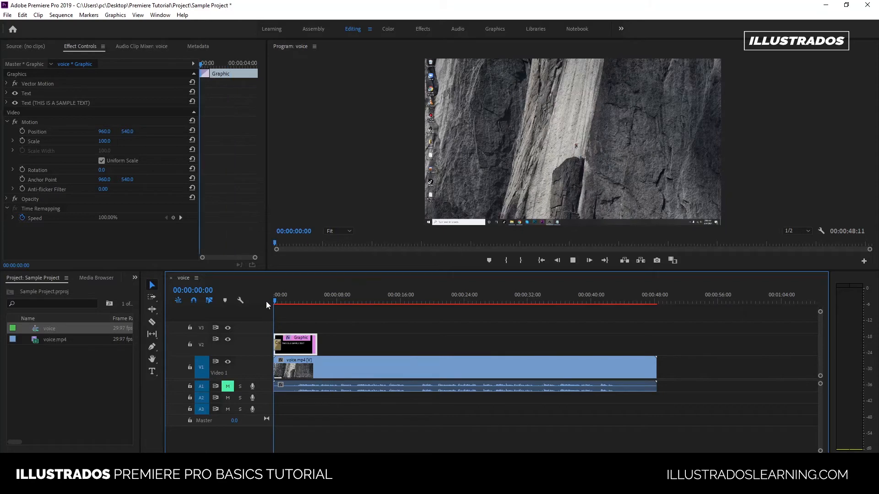
{"action": "key", "text": "space"}
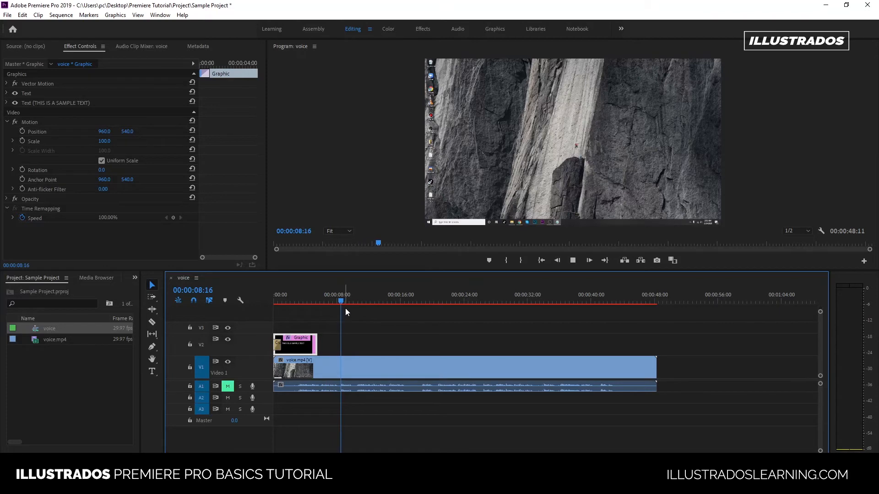
Apply the default transition to the end of the text graphic clip and preview the text fading out
{"action": "right_click", "coordinate": [315, 343]}
{"action": "left_click", "coordinate": [352, 404]}
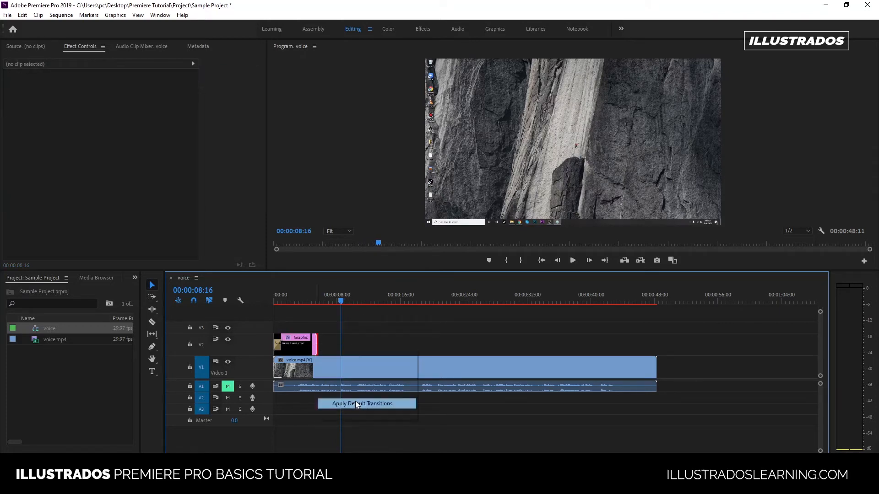
{"action": "left_click", "coordinate": [310, 298]}
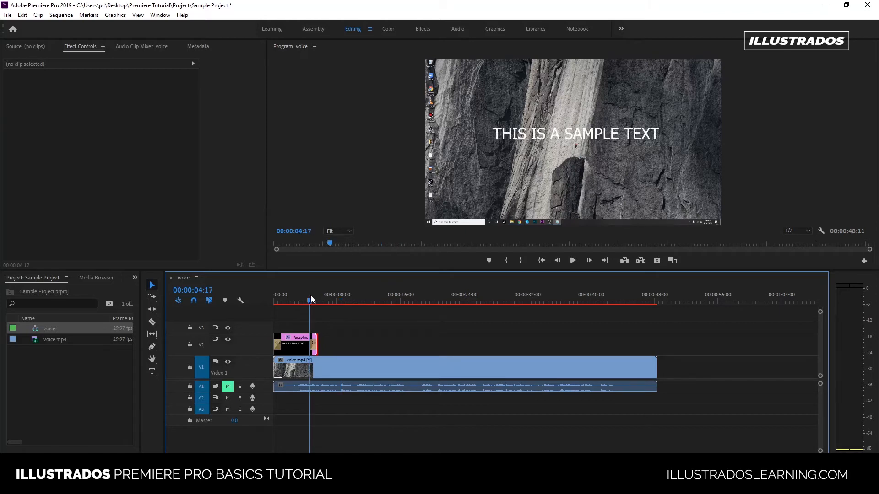
{"action": "key", "text": "space"}
{"action": "key", "text": "space"}
{"action": "left_click_drag", "start_coordinate": [321, 304], "coordinate": [289, 302]}
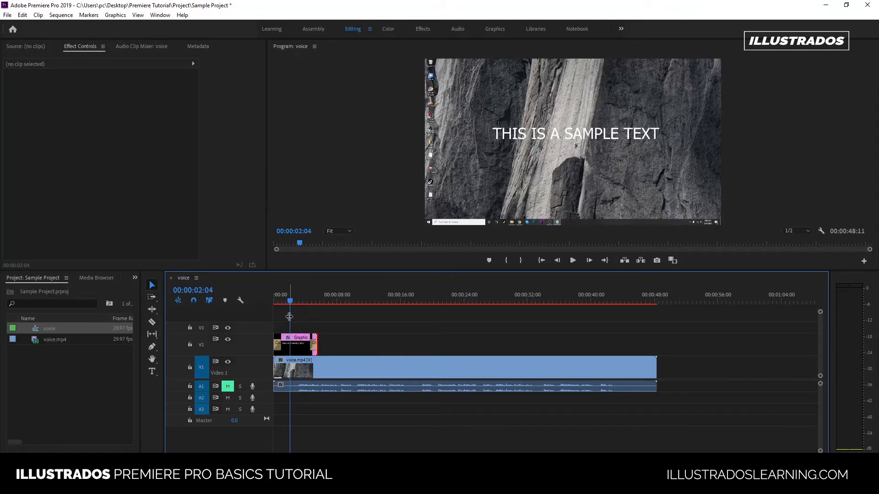
Select the cross dissolve at the start of the text graphic clip and scrub across it
{"action": "left_click", "coordinate": [277, 346]}
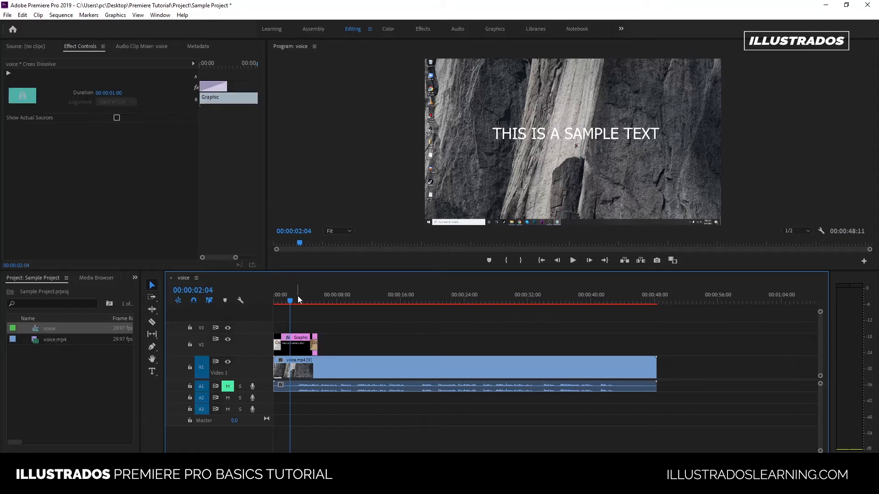
{"action": "left_click_drag", "start_coordinate": [298, 300], "coordinate": [280, 300]}
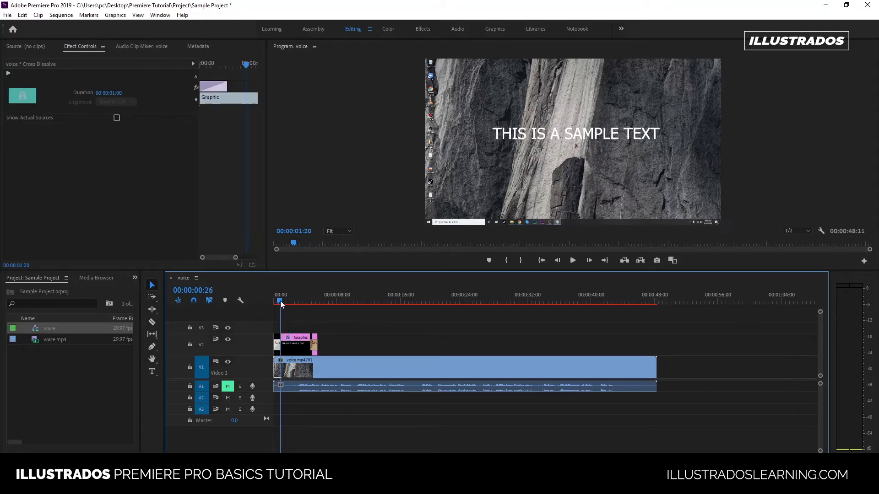
{"action": "left_click_drag", "start_coordinate": [140, 297], "coordinate": [177, 297]}
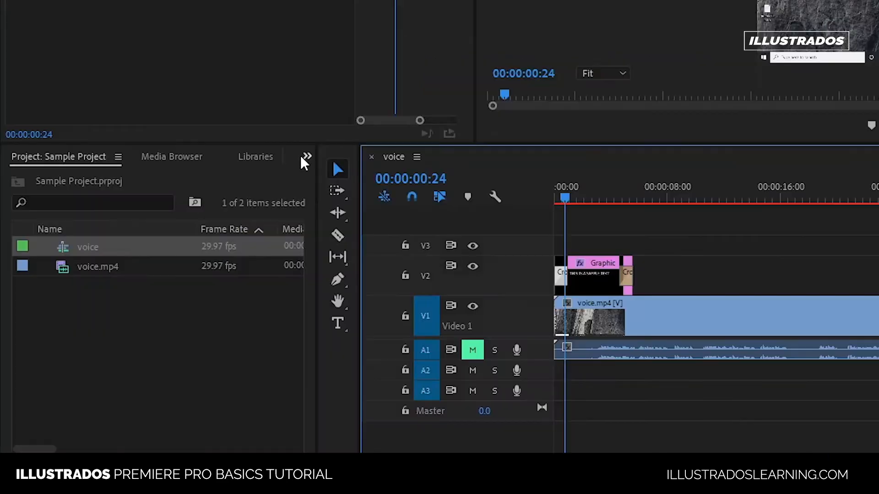
Show the Effects list in place of the project contents
{"action": "left_click", "coordinate": [303, 156]}
{"action": "left_click", "coordinate": [303, 155]}
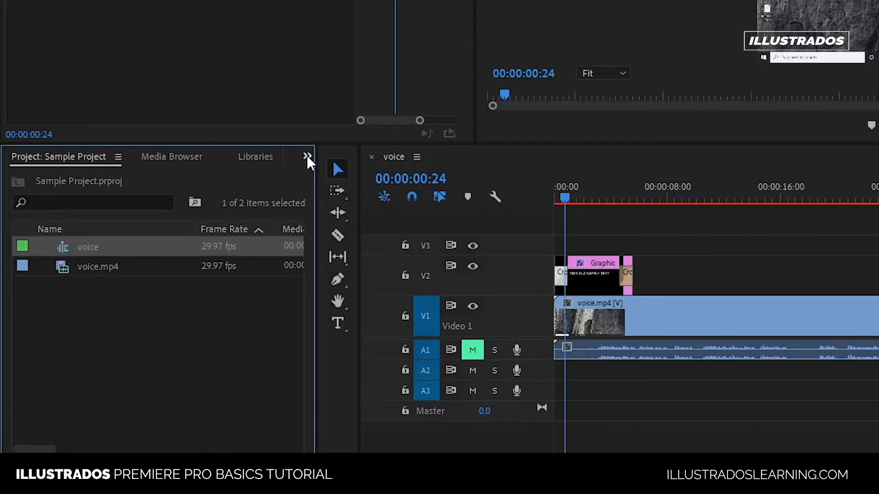
{"action": "left_click", "coordinate": [307, 157]}
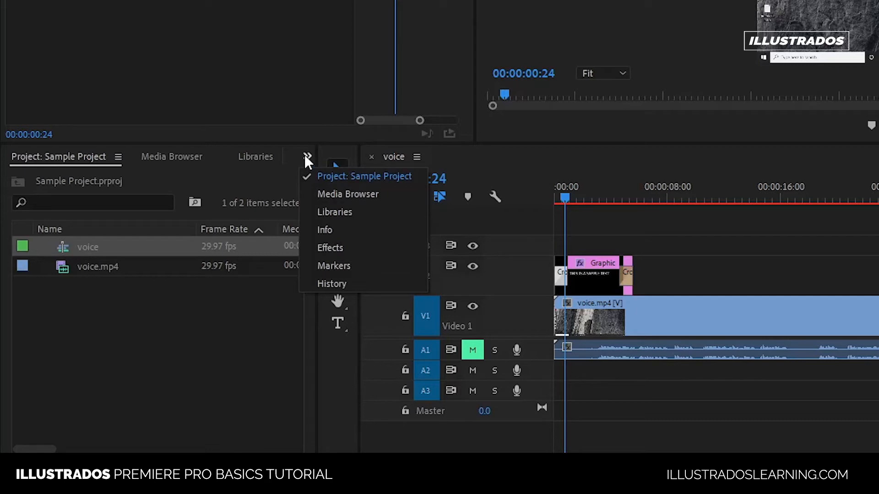
{"action": "left_click", "coordinate": [337, 247]}
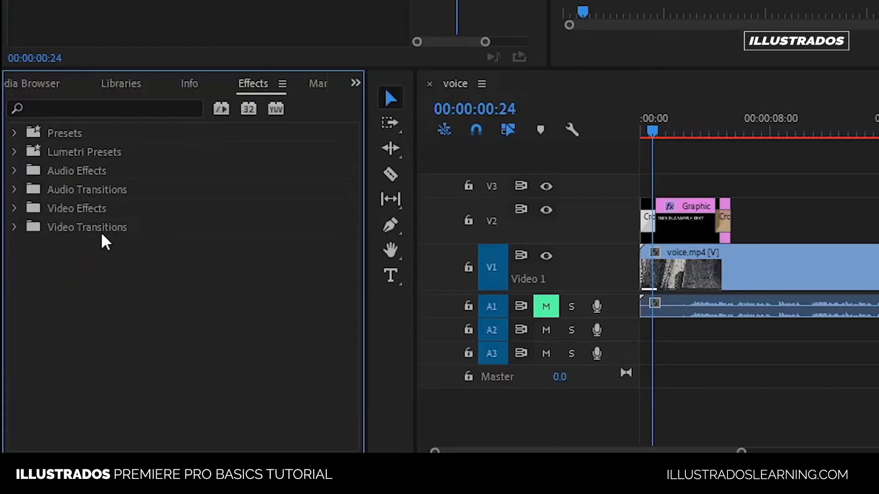
Expand the Video Transitions category with its Dissolve and Page Peel groups, and select the Page Peel transition
{"action": "left_click", "coordinate": [647, 133]}
{"action": "left_click_drag", "start_coordinate": [645, 130], "coordinate": [641, 130]}
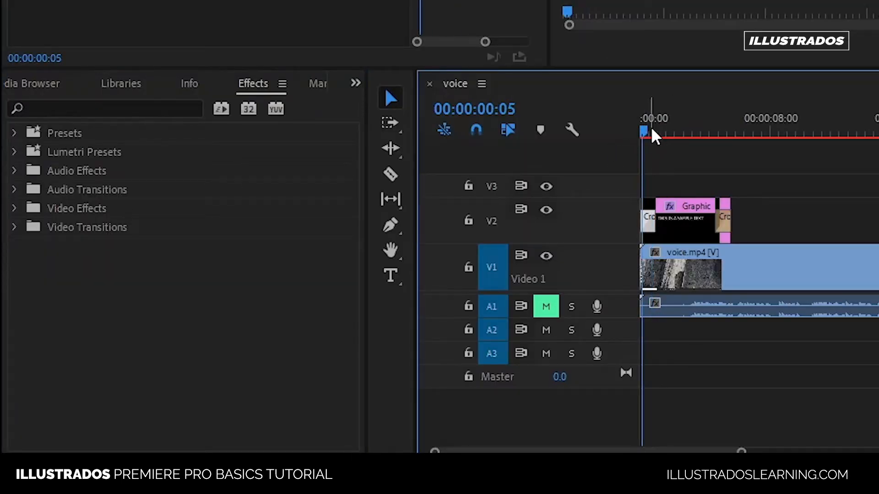
{"action": "left_click", "coordinate": [670, 135]}
{"action": "left_click", "coordinate": [14, 133]}
{"action": "left_click", "coordinate": [26, 170]}
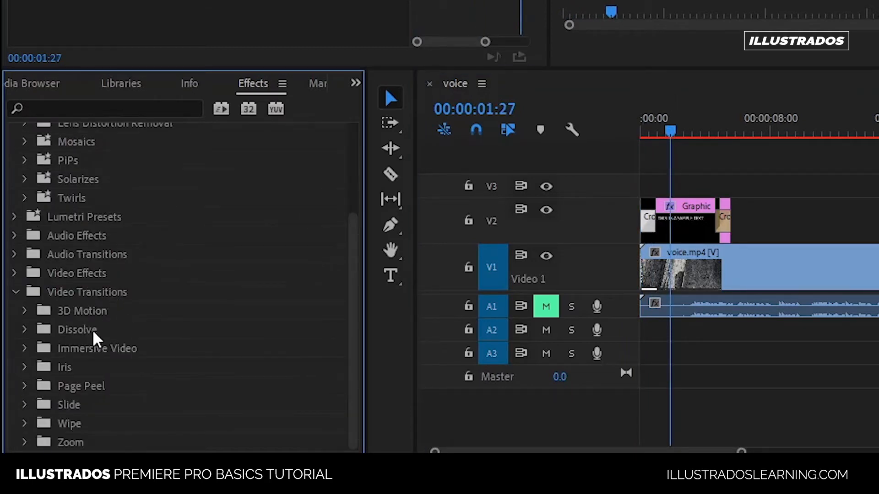
{"action": "left_click", "coordinate": [102, 291]}
{"action": "left_click_drag", "start_coordinate": [670, 131], "coordinate": [624, 127]}
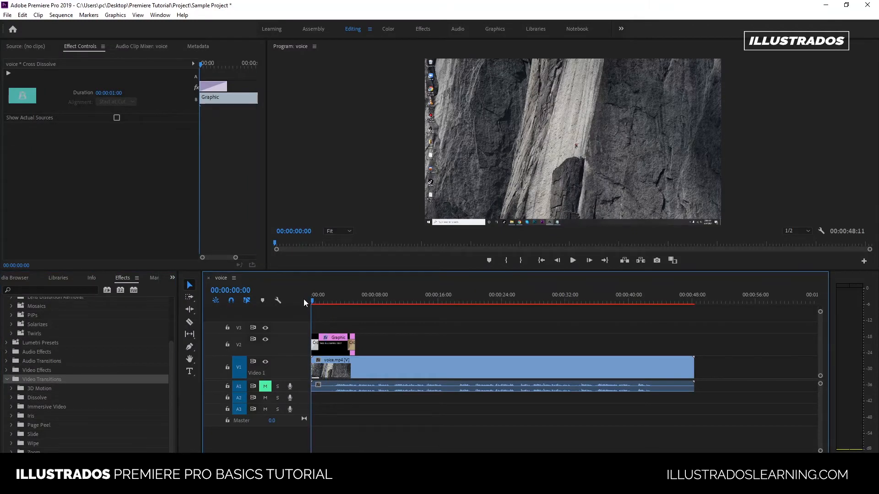
{"action": "left_click_drag", "start_coordinate": [311, 302], "coordinate": [314, 302]}
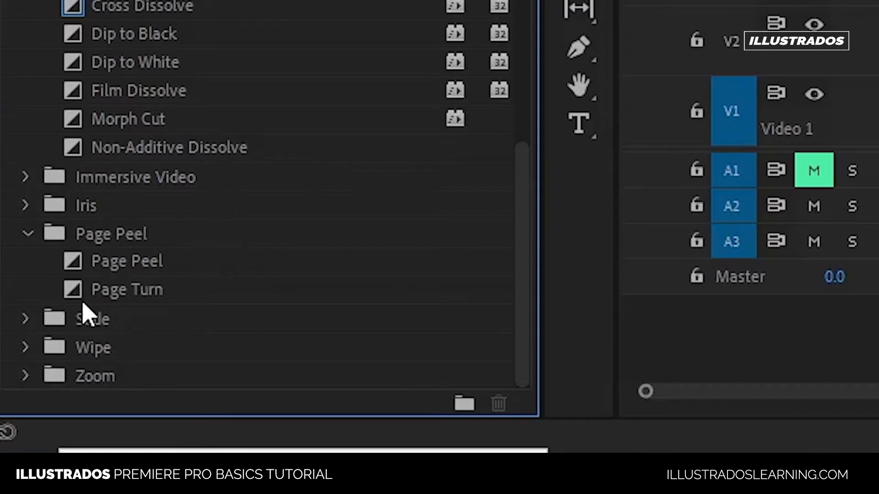
{"action": "left_click", "coordinate": [155, 269]}
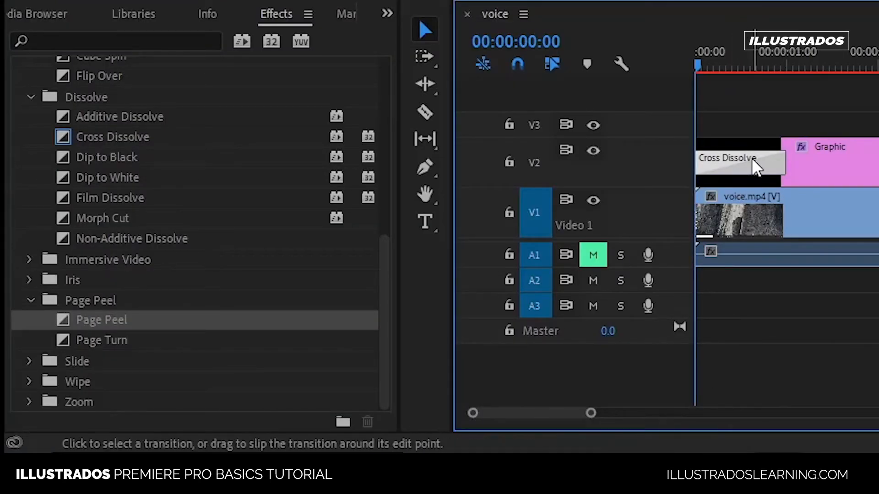
Scrub and play the cross dissolve at the start of the text graphic clip to examine its fade-in
{"action": "left_click", "coordinate": [728, 68]}
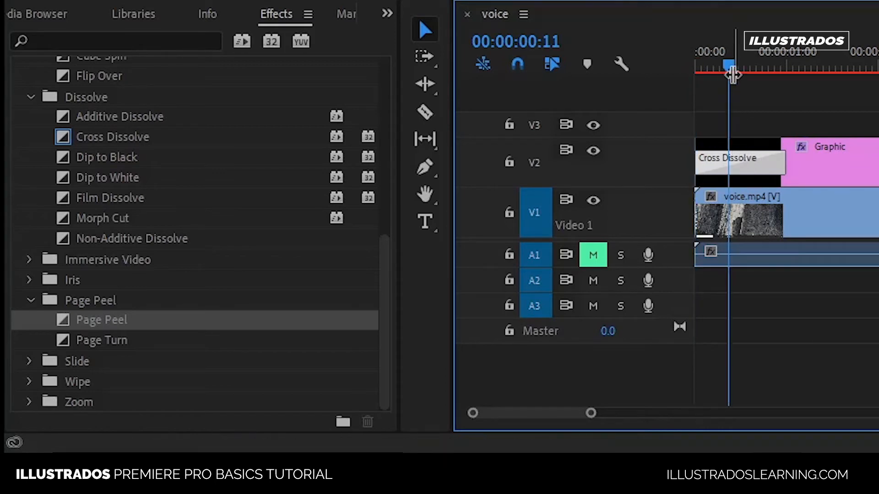
{"action": "left_click_drag", "start_coordinate": [727, 68], "coordinate": [697, 68]}
{"action": "key", "text": "space"}
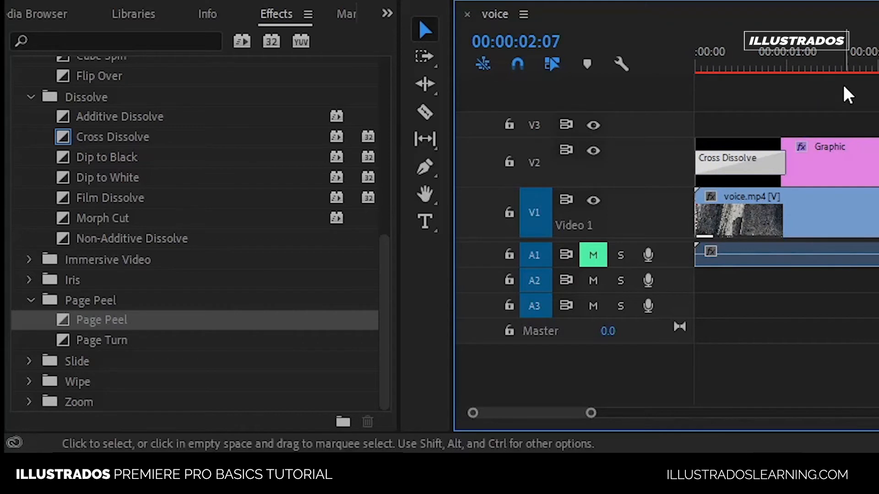
Replace the Cross Dissolve at the start of the text graphic clip with Page Peel and play it from the sequence start
{"action": "left_click_drag", "start_coordinate": [135, 331], "coordinate": [733, 172]}
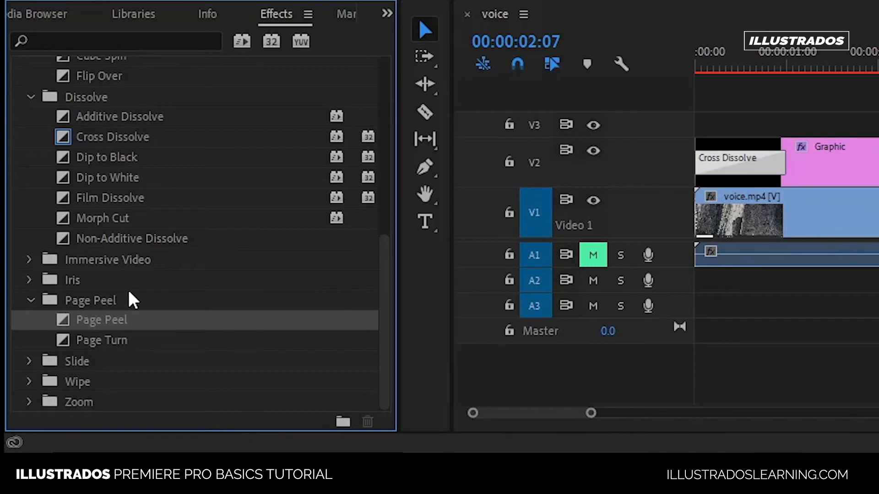
{"action": "left_click_drag", "start_coordinate": [141, 327], "coordinate": [732, 174]}
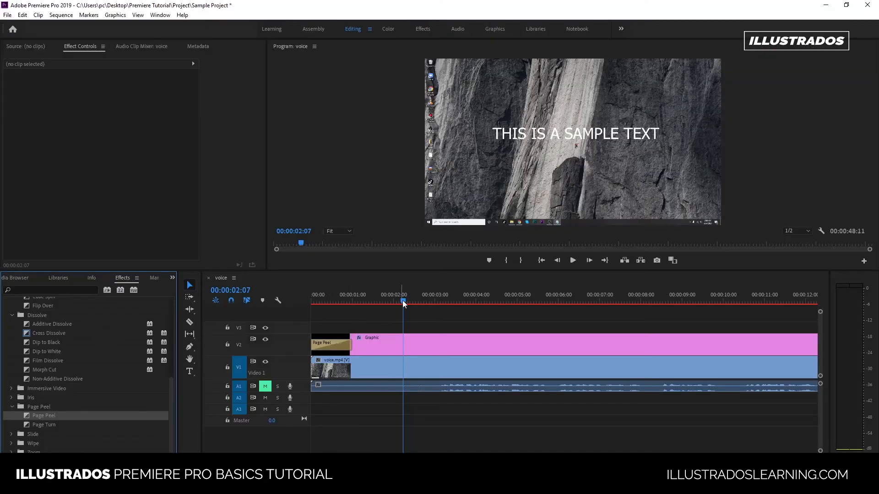
{"action": "left_click_drag", "start_coordinate": [403, 302], "coordinate": [307, 304]}
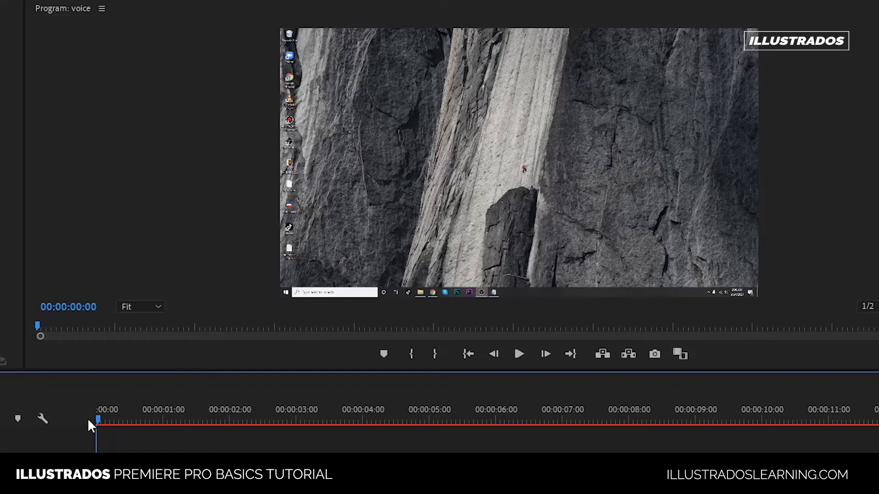
{"action": "key", "text": "space"}
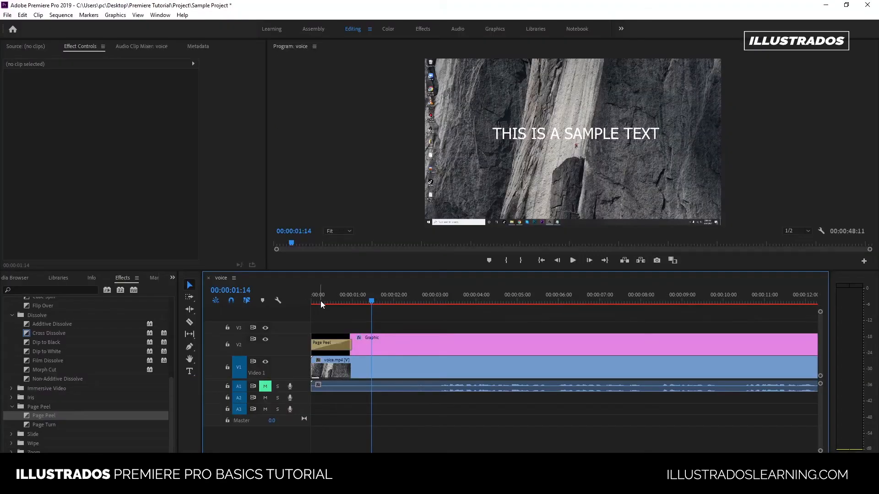
{"action": "left_click_drag", "start_coordinate": [110, 420], "coordinate": [78, 422]}
{"action": "key", "text": "space"}
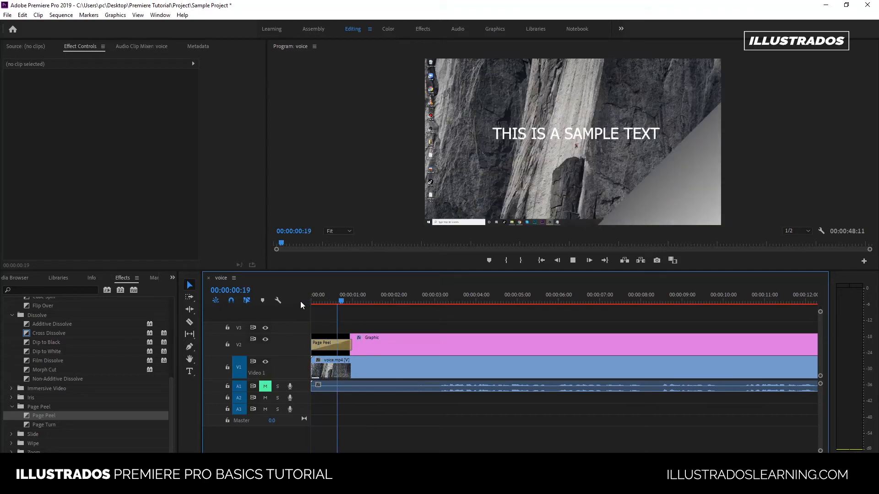